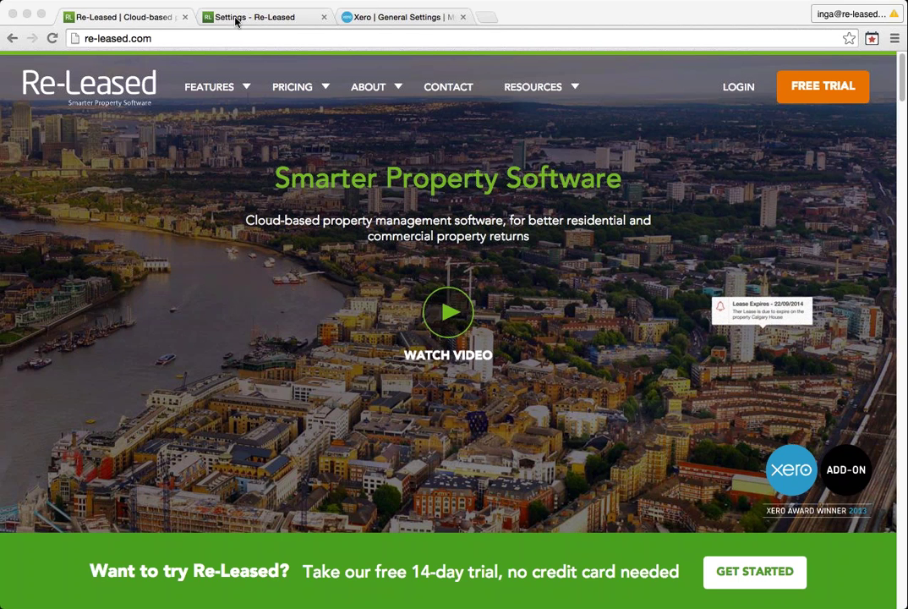
Switch to Xero and review the Property tracking category options, the adviser functions and the favourite settings.
click(389, 17)
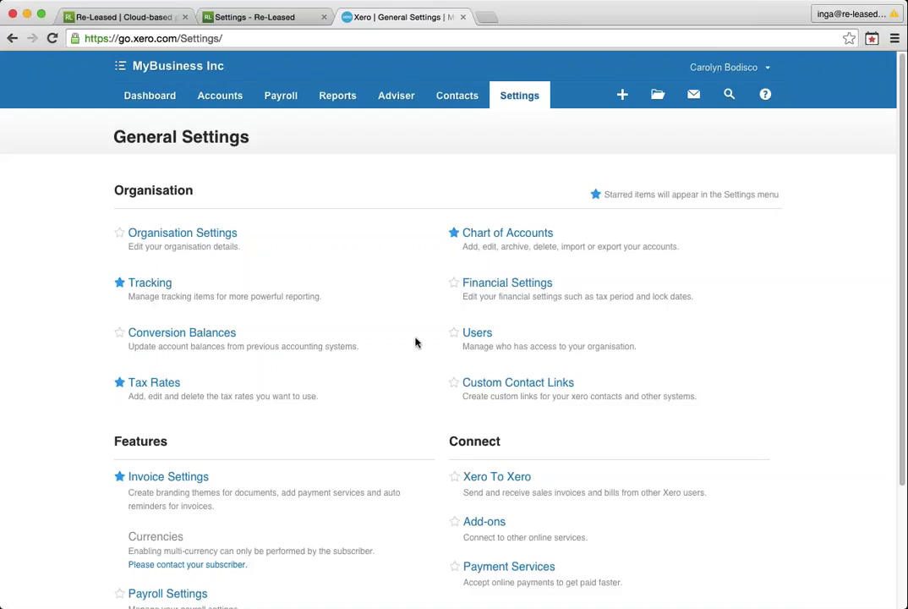
click(155, 288)
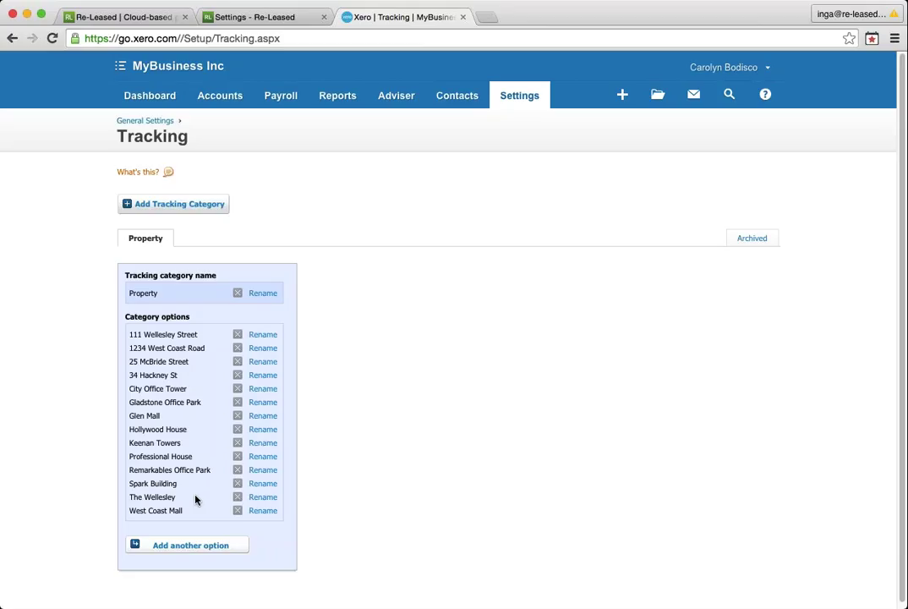
click(402, 94)
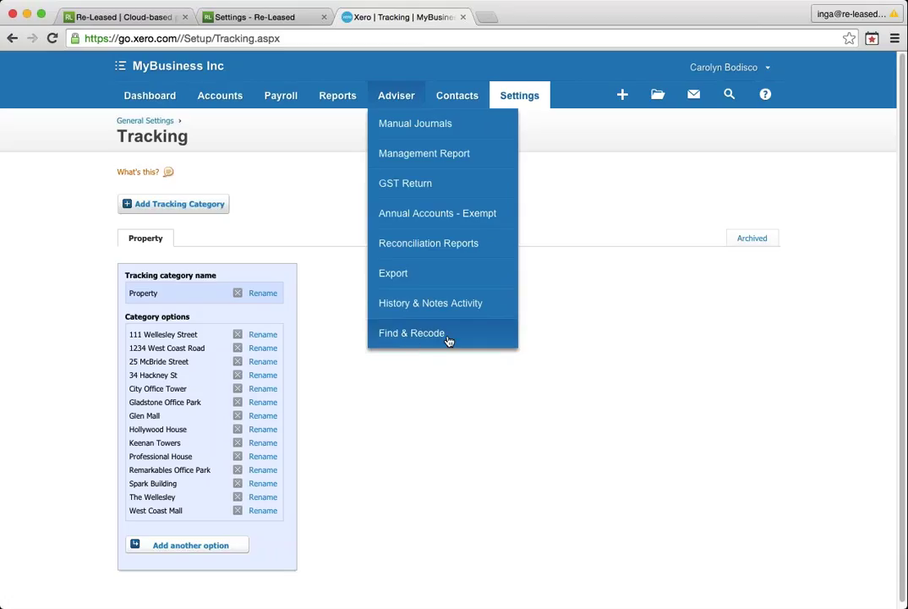
click(306, 231)
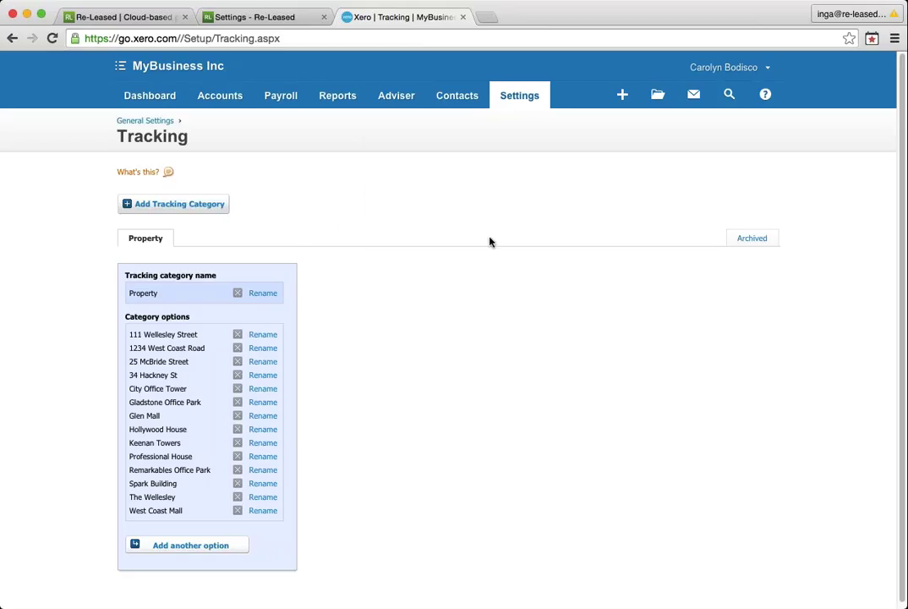
click(520, 97)
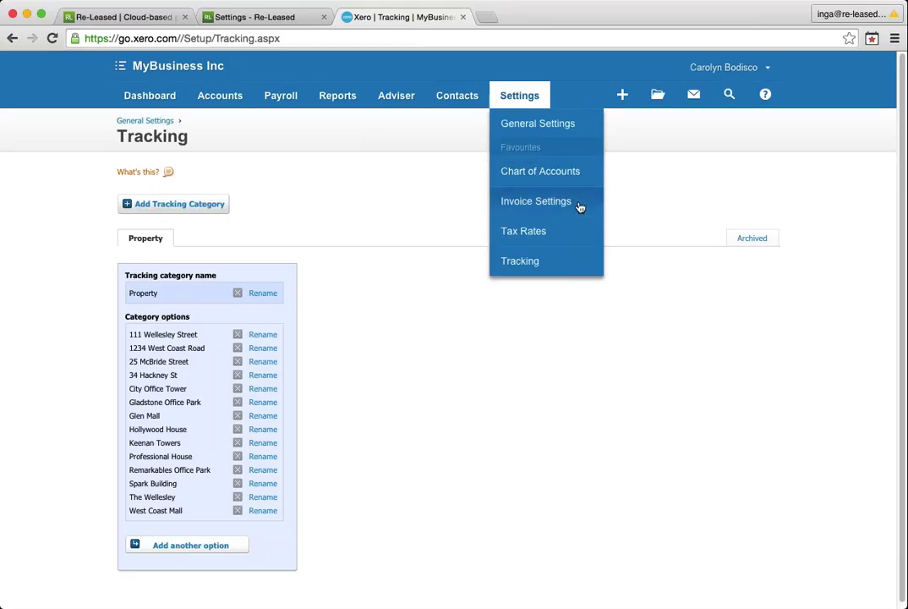
Switch to the Re-Leased settings and connect My Business Inc to Xero, authorising access to the MyBusiness Inc organisation.
click(277, 20)
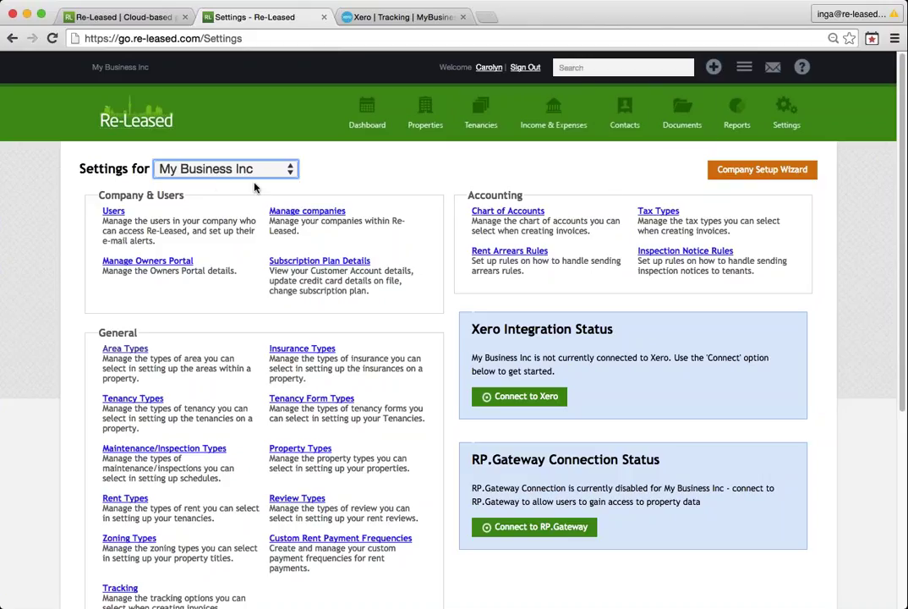
click(545, 403)
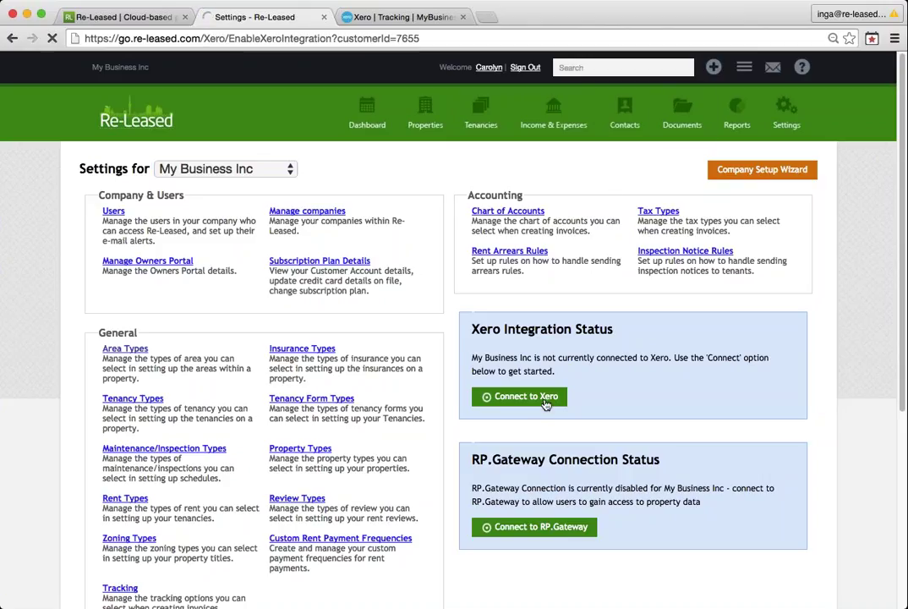
click(149, 379)
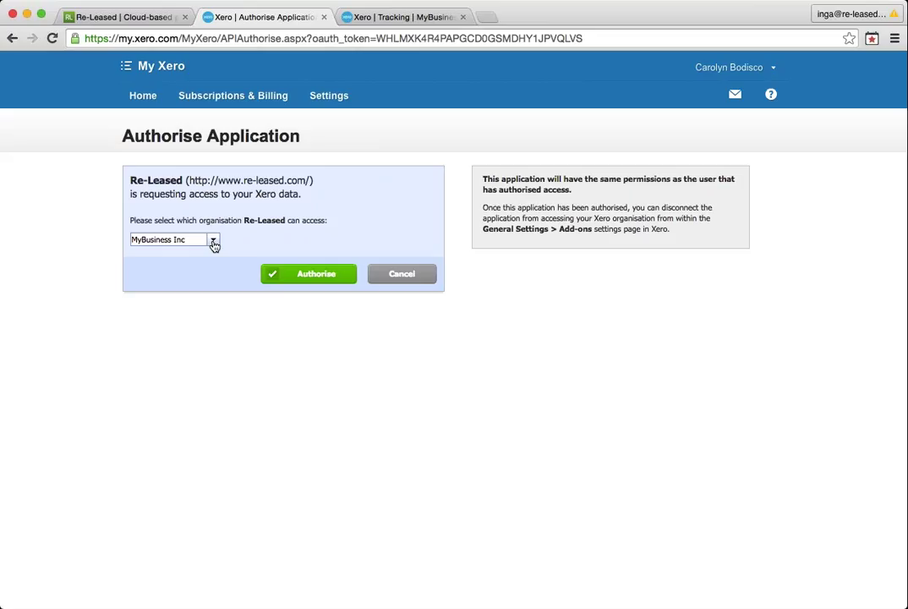
click(215, 240)
click(195, 255)
click(287, 277)
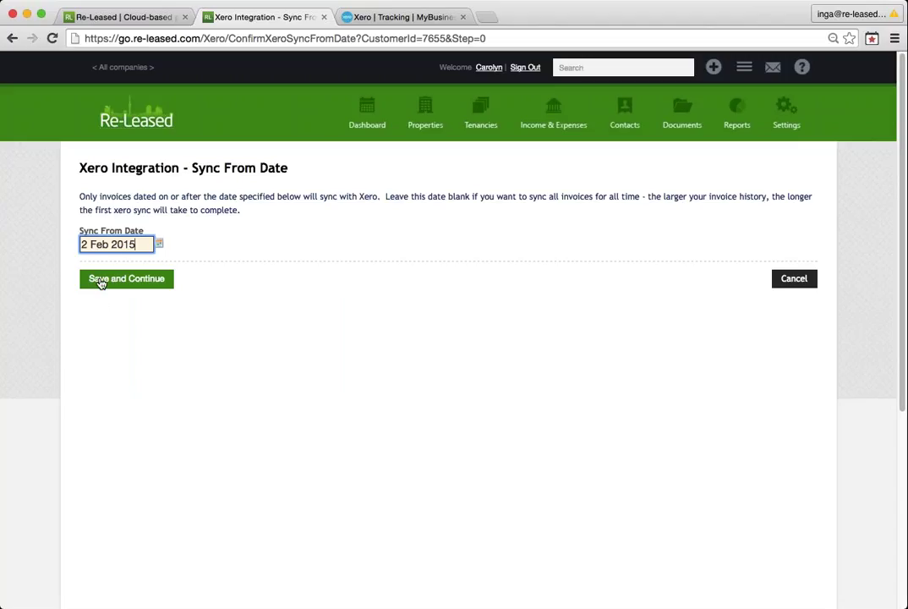
Set the Xero integration's Sync From Date to 1 Feb 2016 and save it.
drag(147, 244, 64, 244)
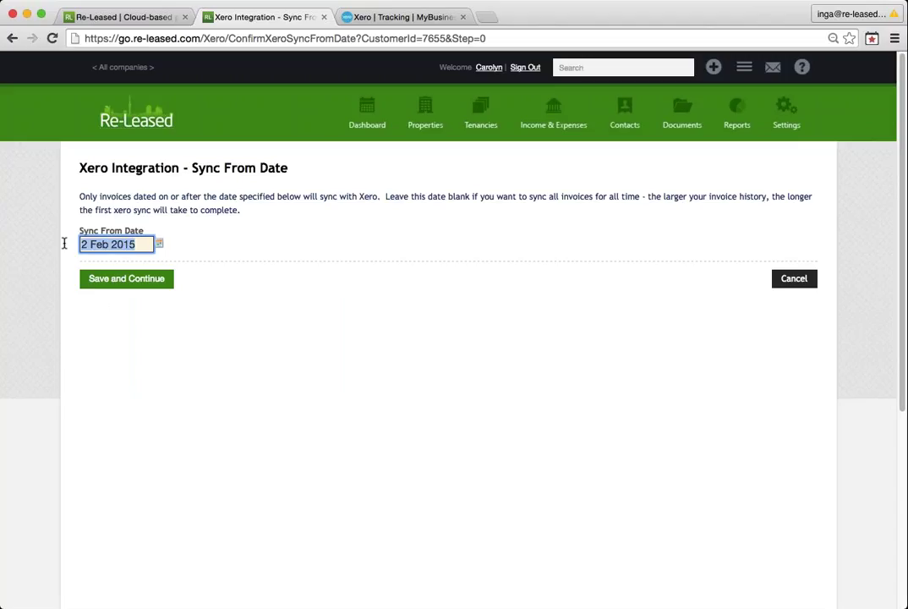
click(159, 243)
click(100, 306)
click(127, 244)
text(6)
click(210, 250)
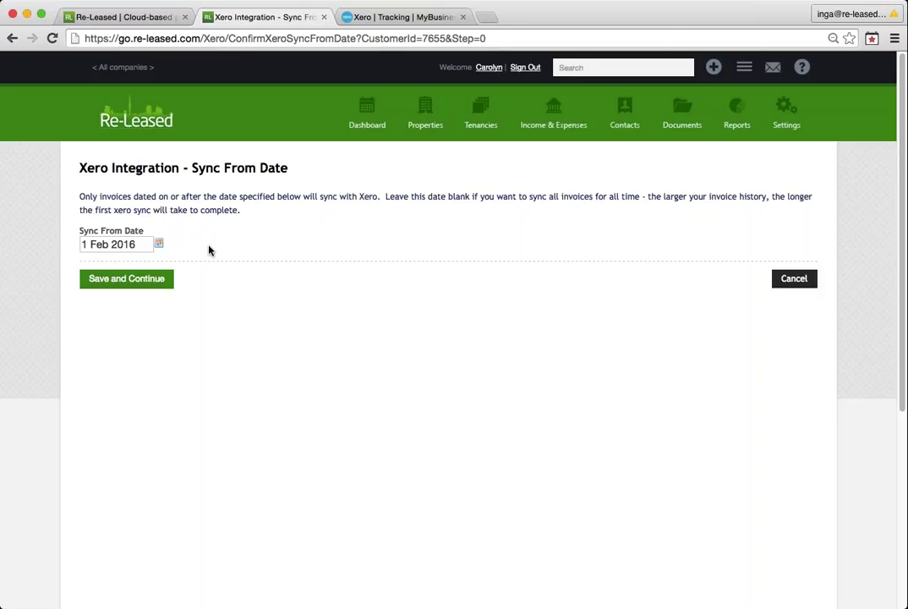
click(119, 280)
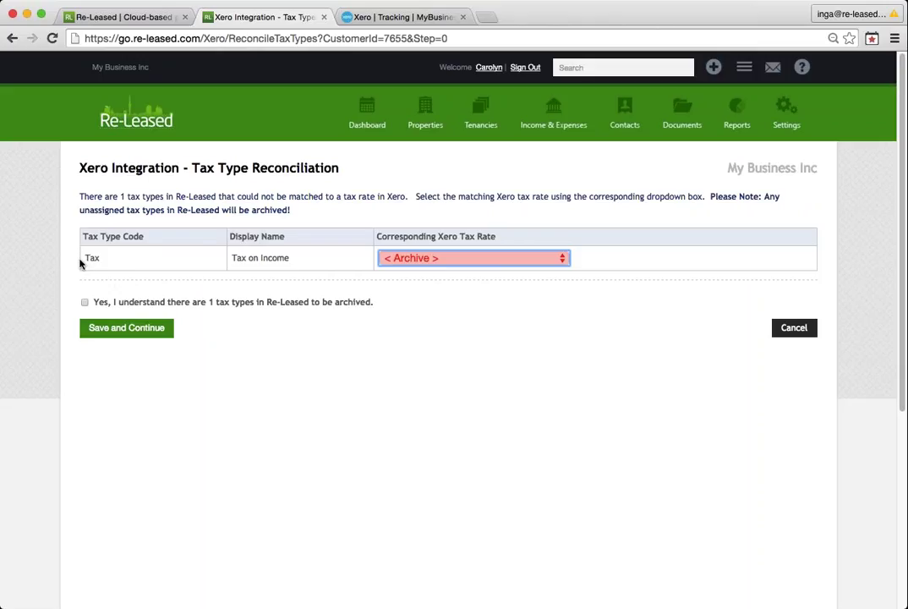
Match the Tax on Income tax type to the Xero rate 15% GST on Income (OUTPUT2) and save.
drag(85, 258, 105, 259)
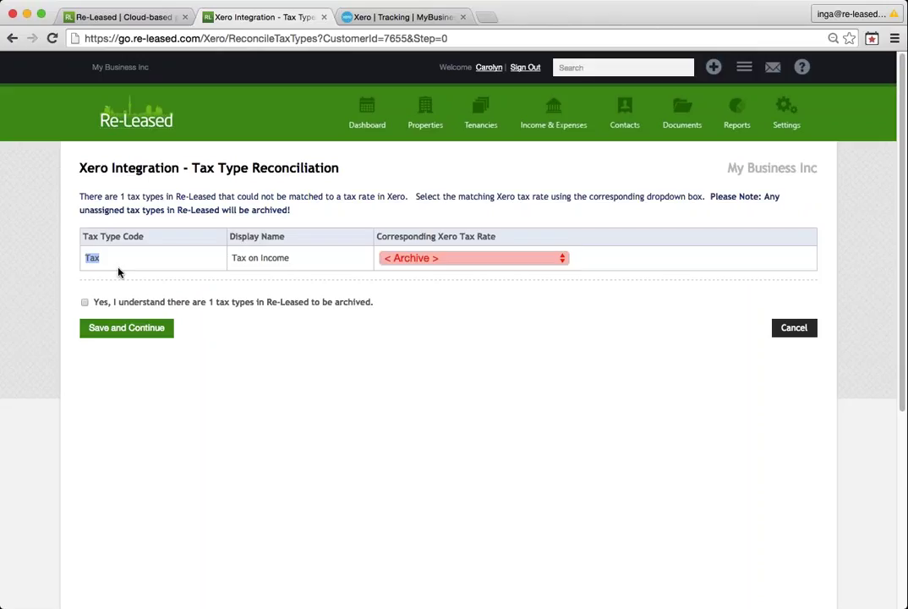
click(461, 259)
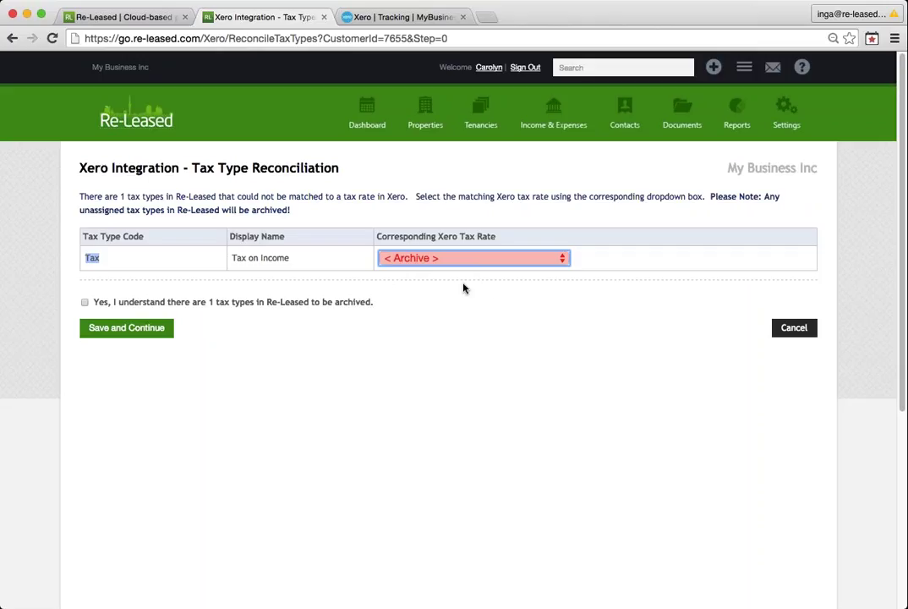
key(Down)
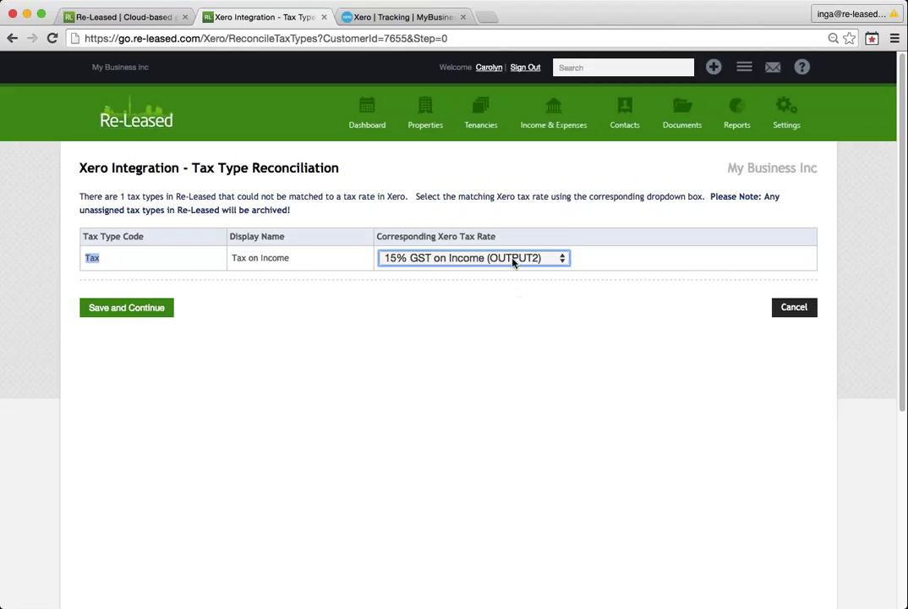
click(134, 308)
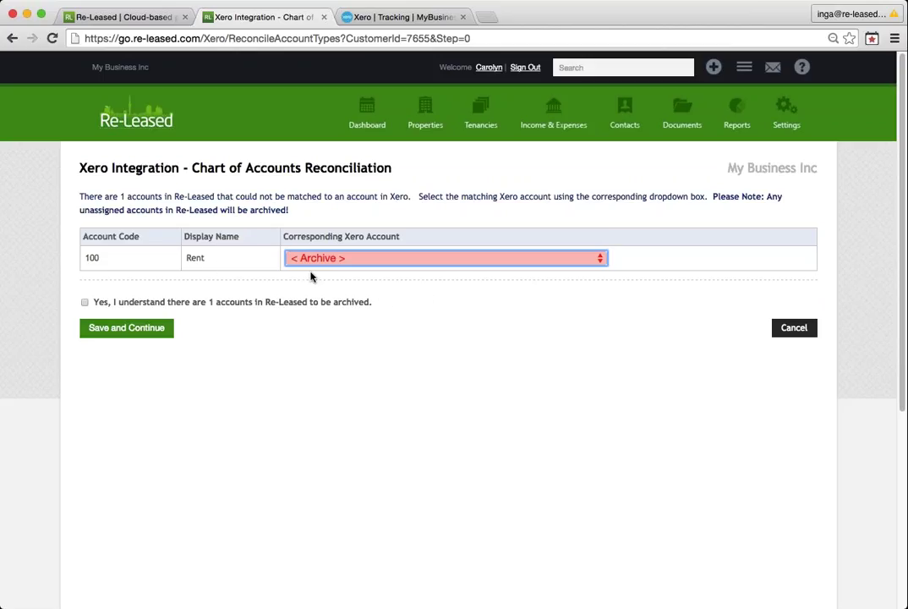
Match the Rent account to the Xero account 200 - Rent Received, save, and continue to the company settings.
click(411, 277)
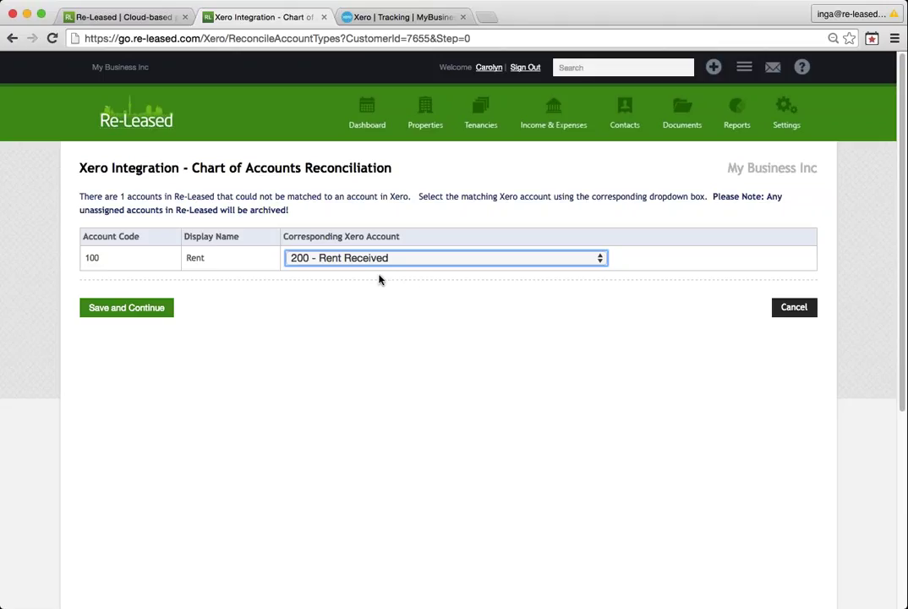
click(134, 313)
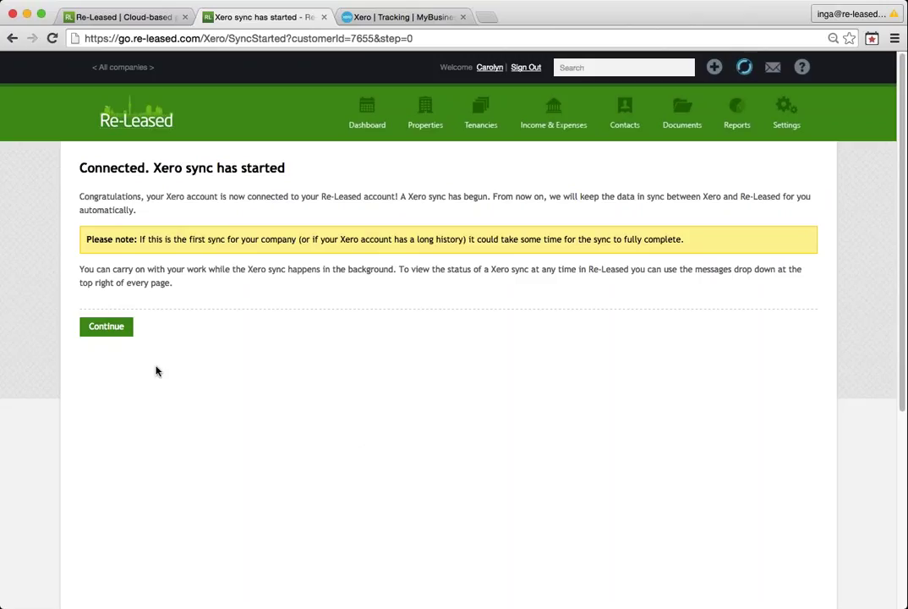
click(121, 334)
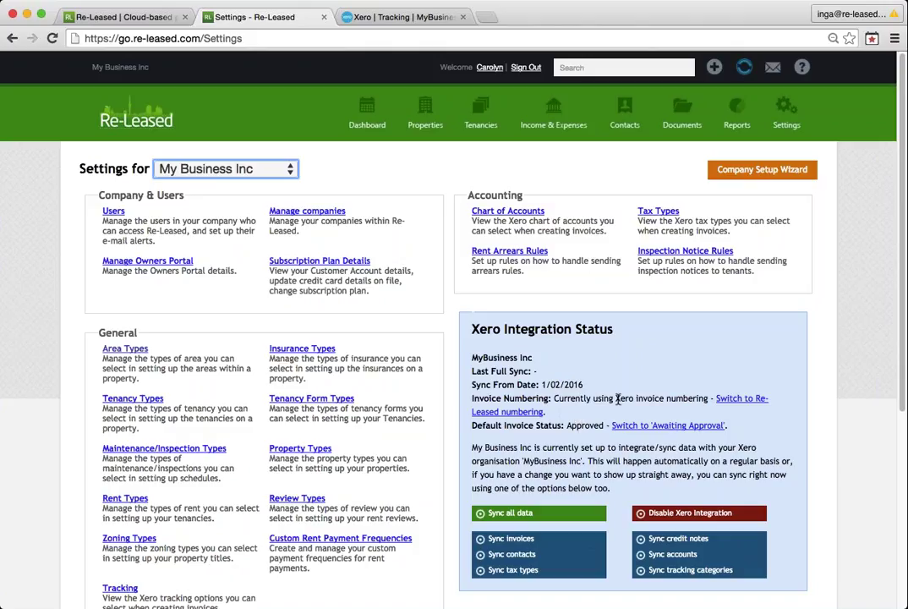
Review the invoice numbering in the Xero Integration Status and check the recent Xero sync messages.
drag(615, 398, 707, 396)
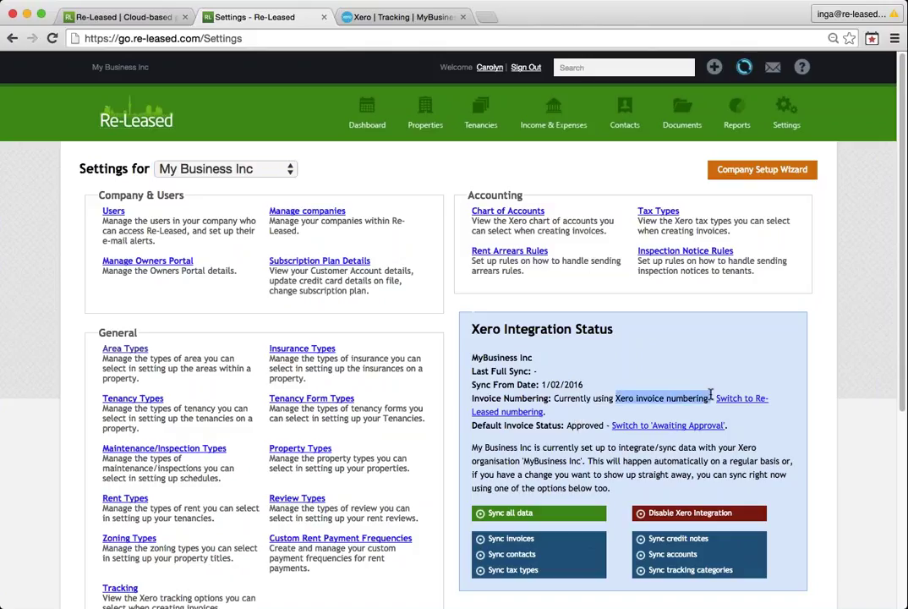
click(704, 398)
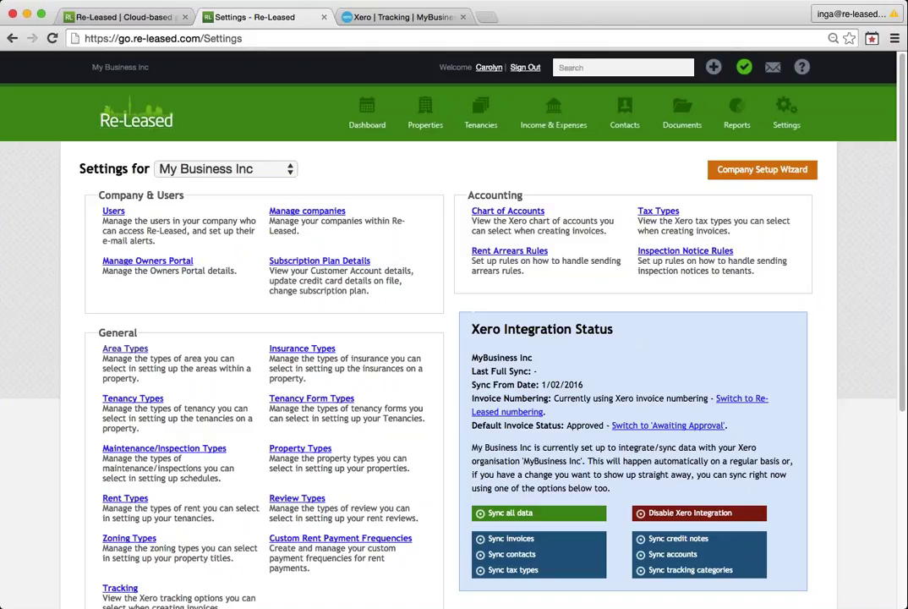
click(744, 73)
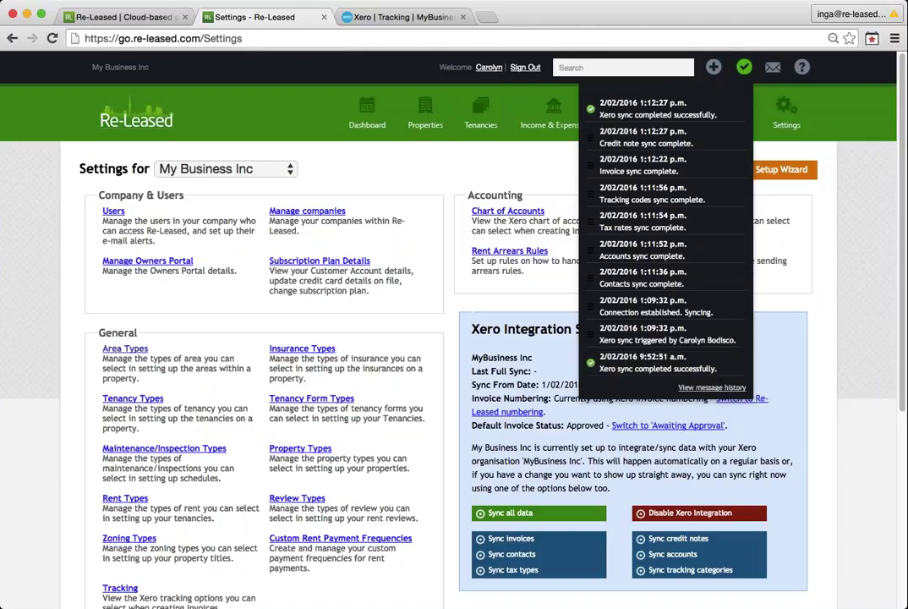
click(412, 166)
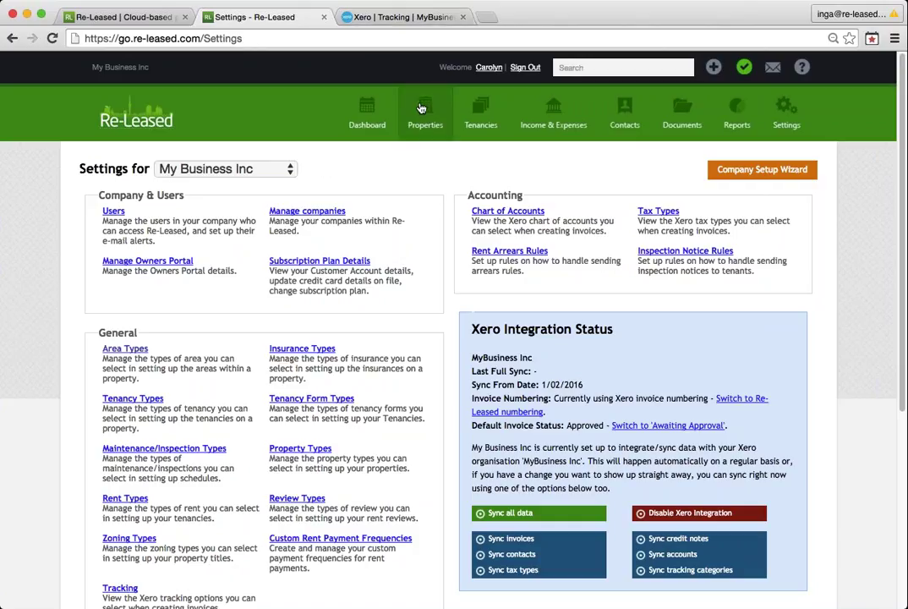
Open My Business Inc's company details and set its Xero Property Tracking Category to Property.
click(316, 215)
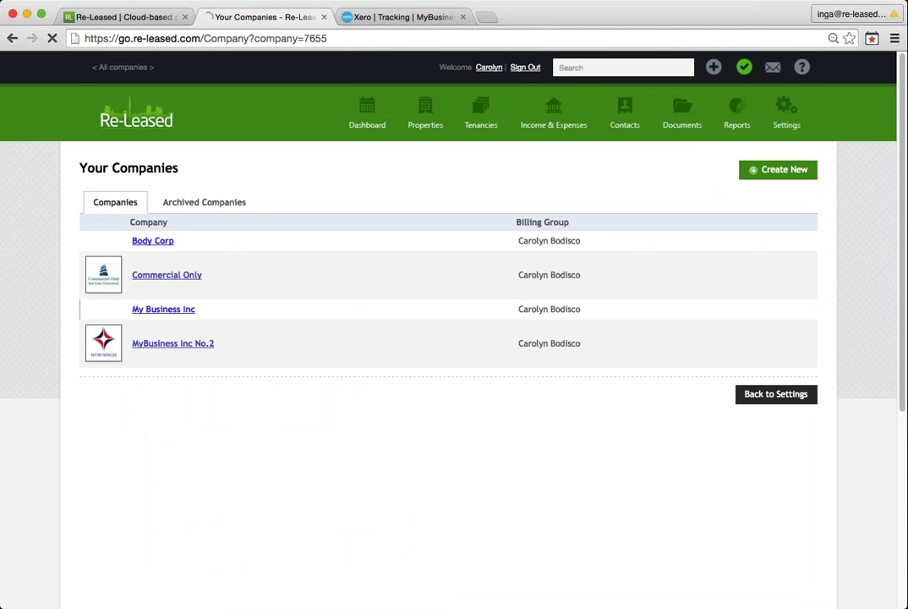
scroll(341, 339, down, 1)
scroll(338, 355, down, 4)
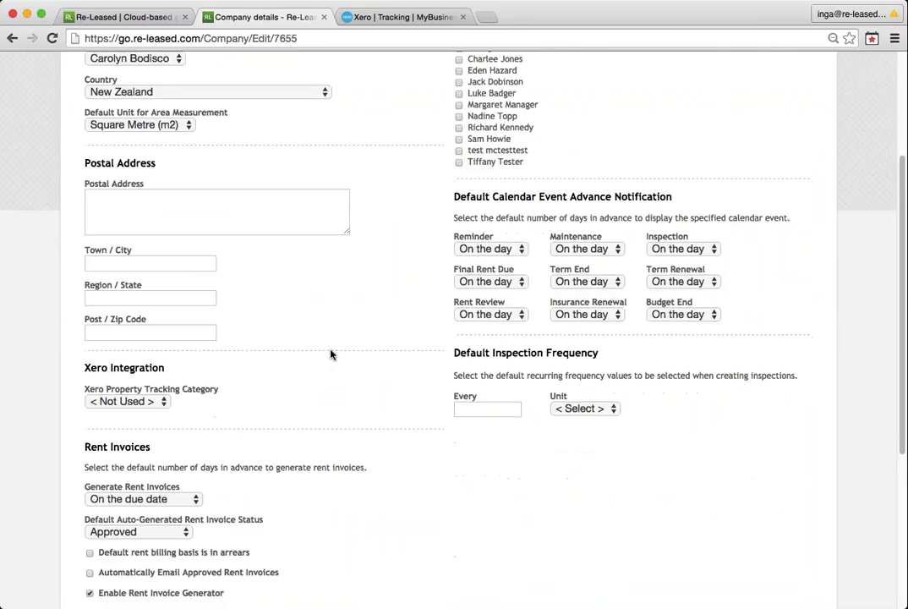
click(142, 396)
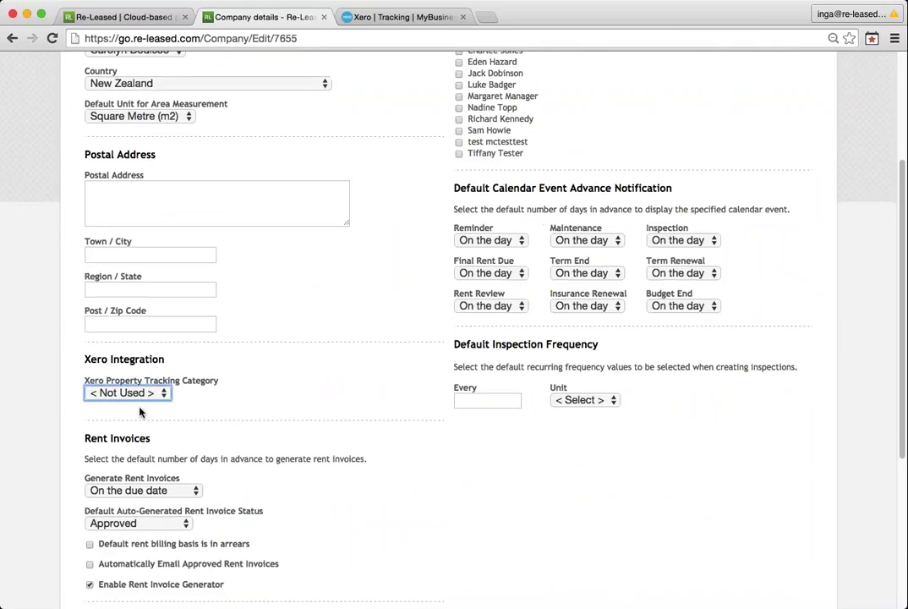
click(140, 412)
scroll(326, 381, down, 2)
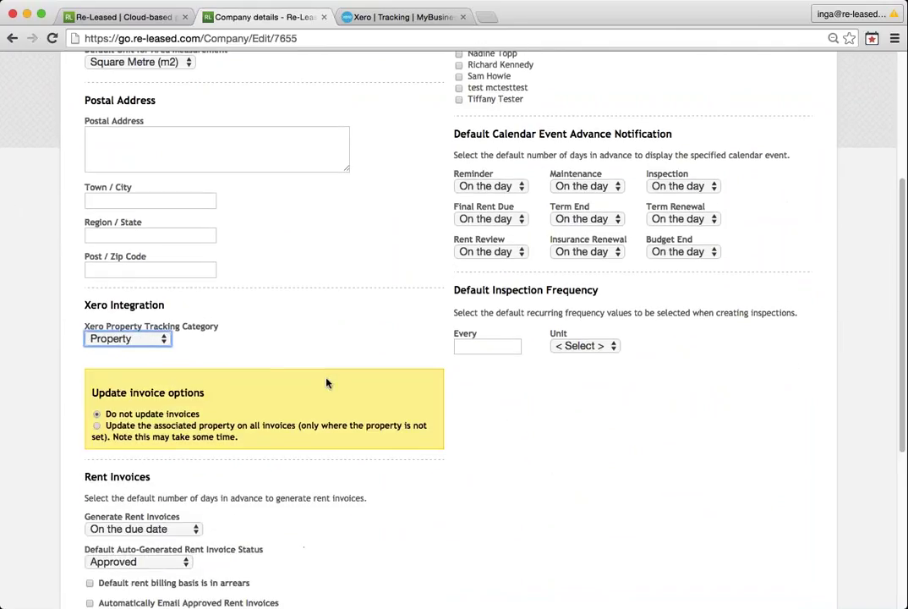
Leave the update invoice option at Do not update invoices and save the company details.
scroll(326, 383, down, 3)
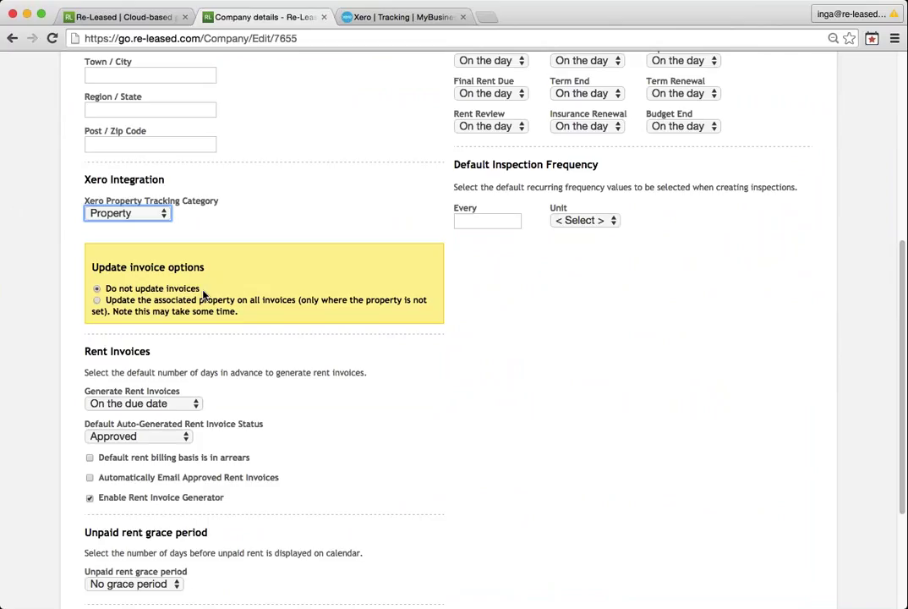
click(97, 300)
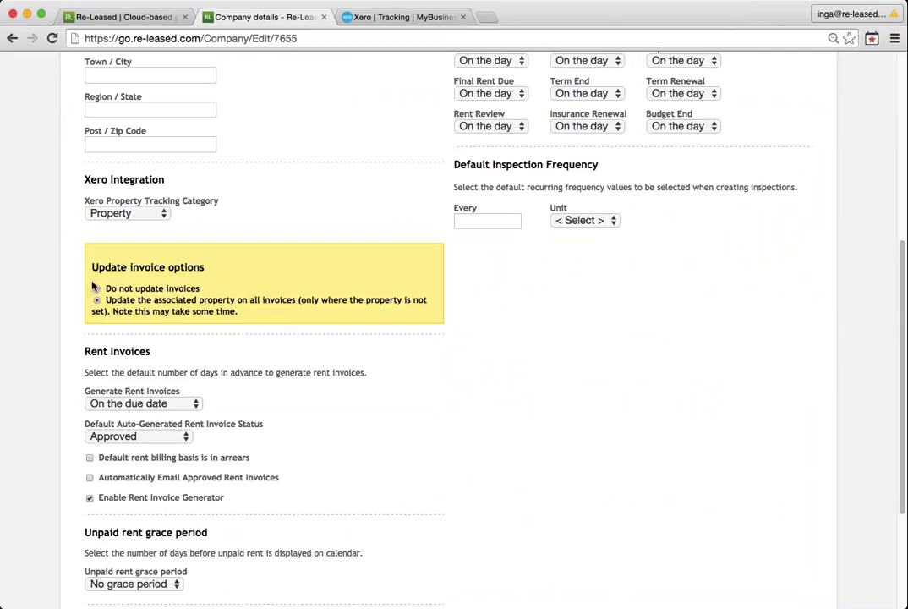
scroll(99, 295, down, 5)
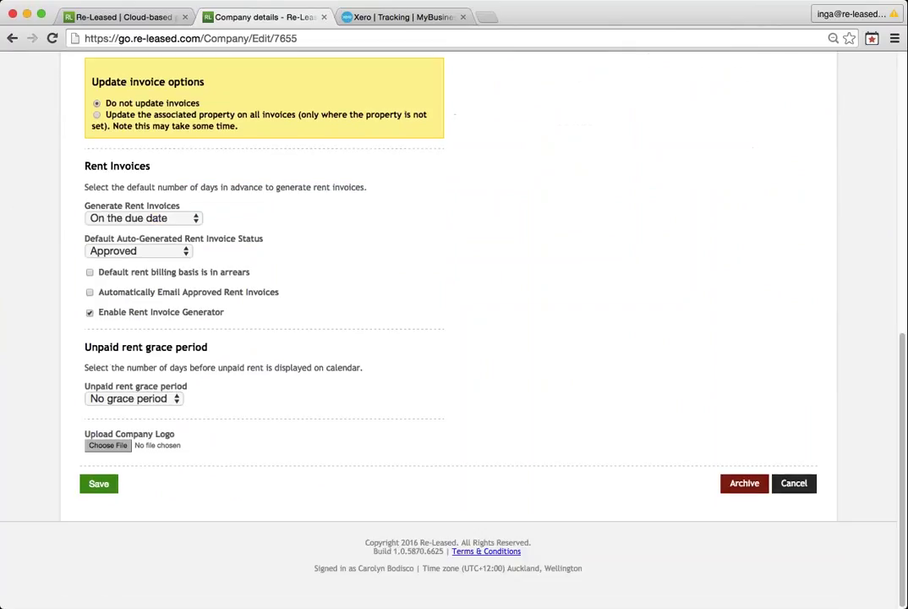
click(98, 483)
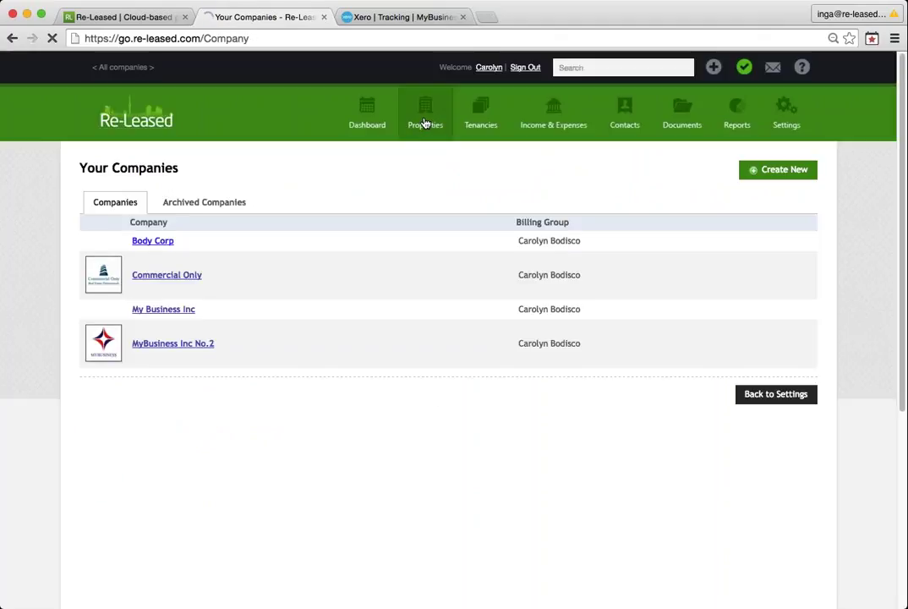
Open City Office Tower's property details and set its Xero tracking category Property to City Office Tower.
click(426, 123)
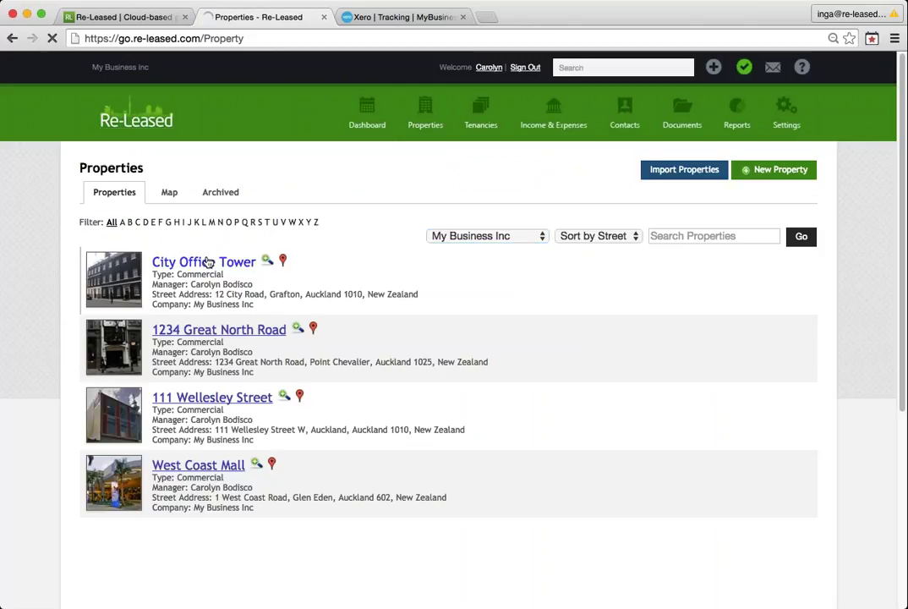
click(208, 263)
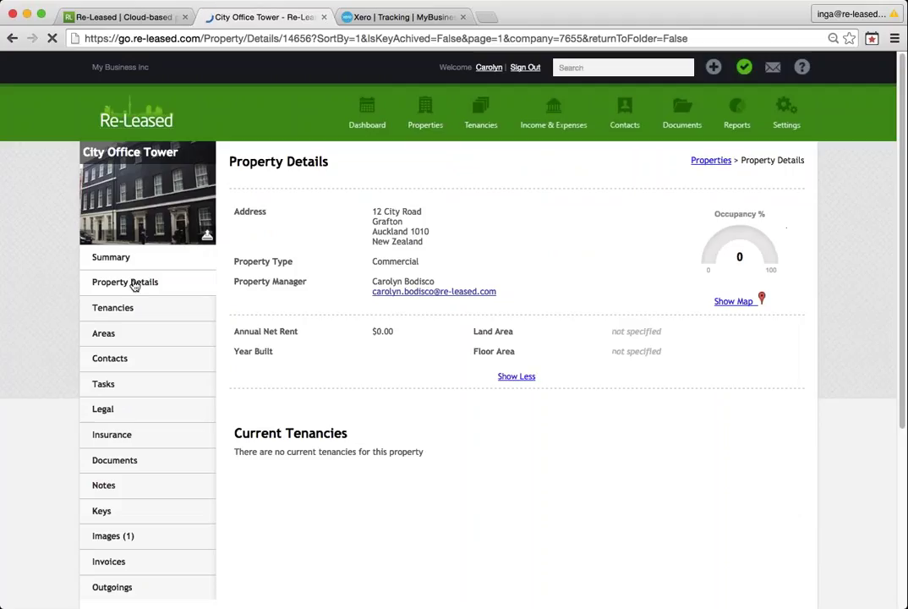
click(133, 283)
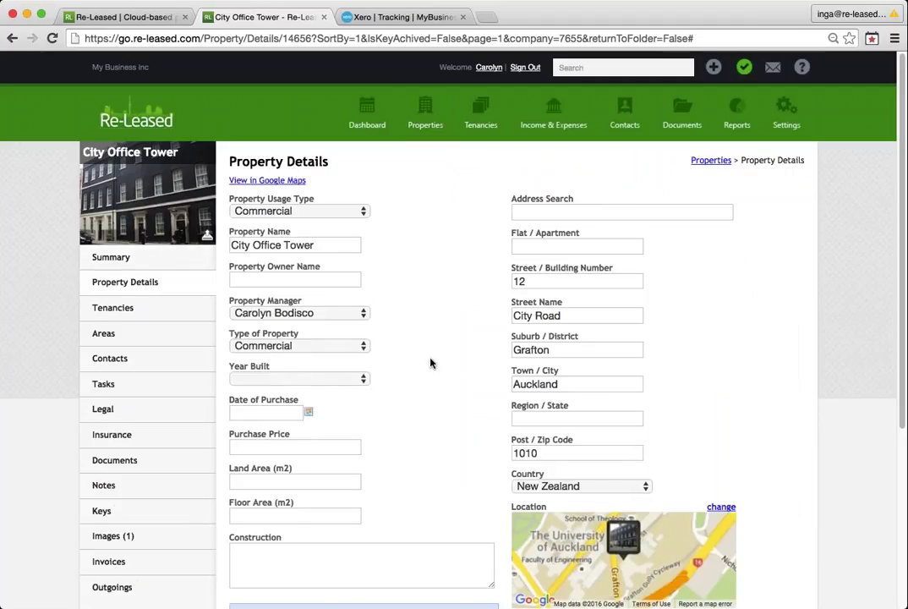
scroll(432, 363, down, 5)
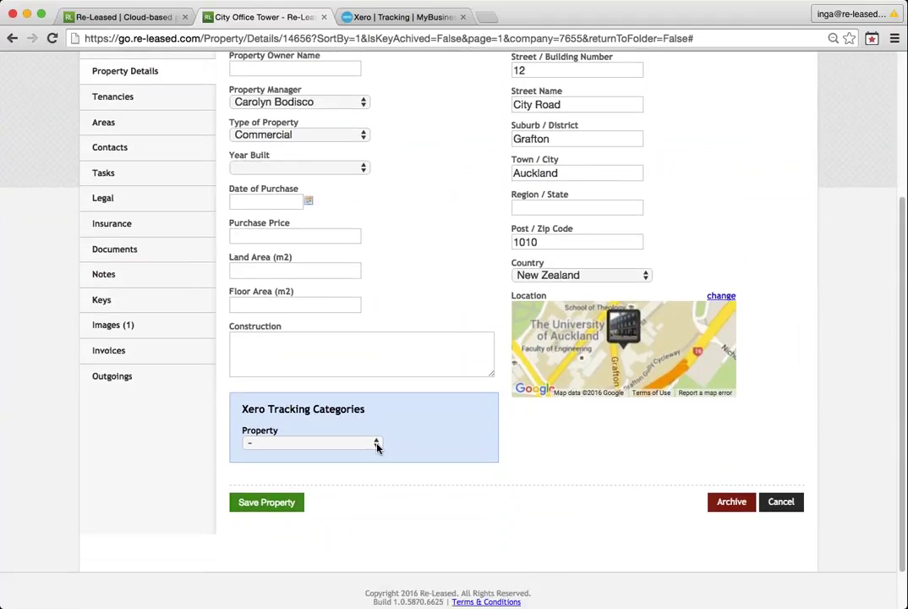
click(377, 446)
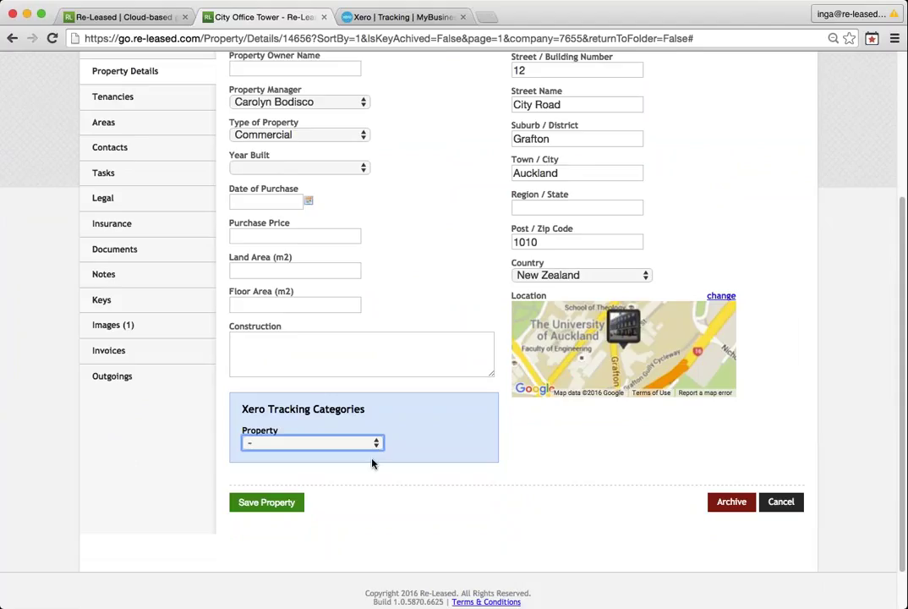
key(c)
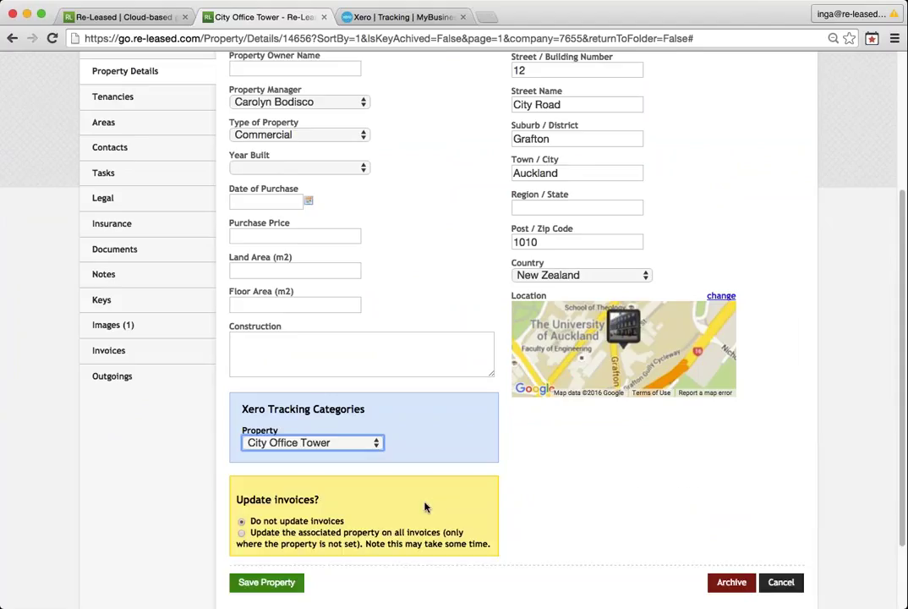
Try the option to update the associated property on all invoices, return to Do not update invoices, and save City Office Tower.
scroll(375, 538, down, 2)
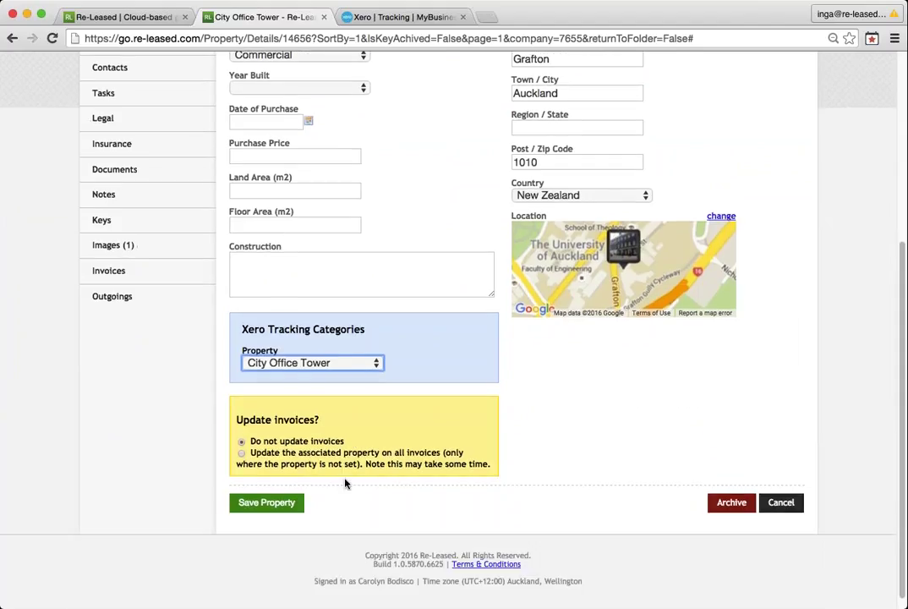
click(242, 453)
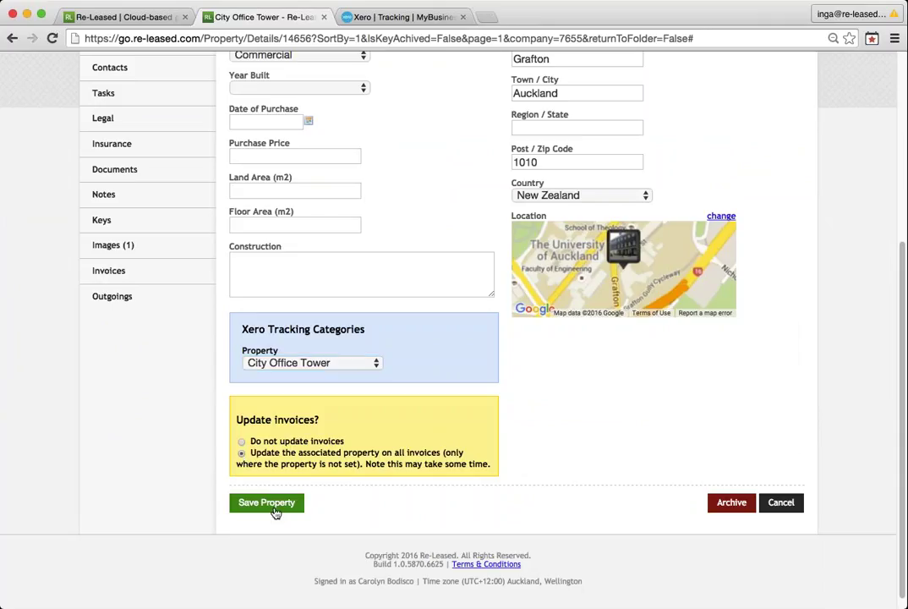
click(242, 441)
click(266, 503)
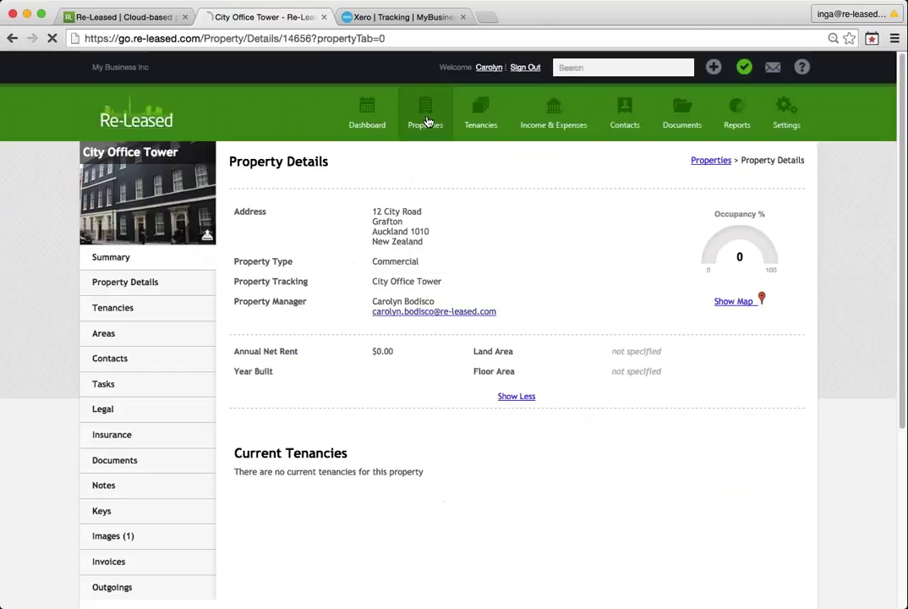
Return to the list of properties and switch to the Re-Leased website's home page.
click(424, 115)
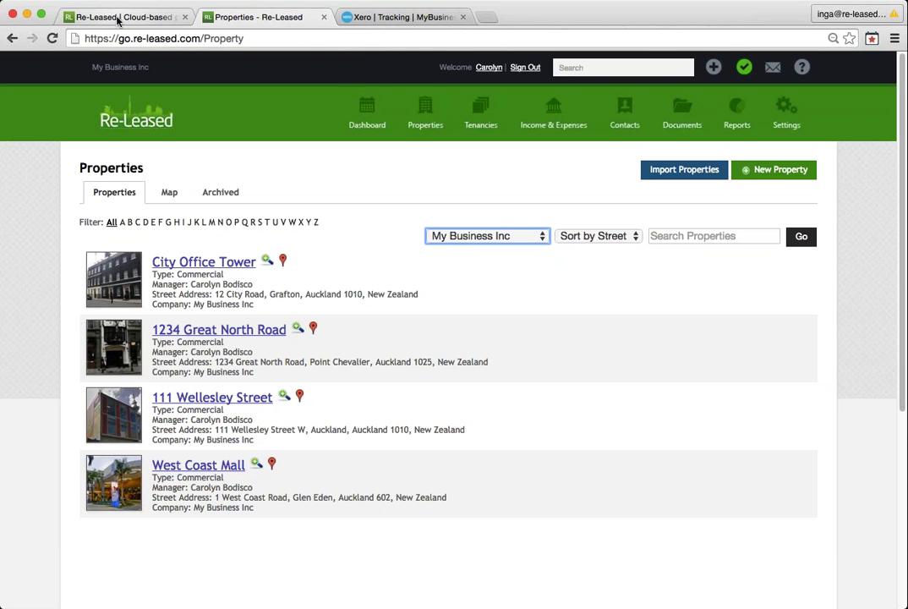
click(119, 18)
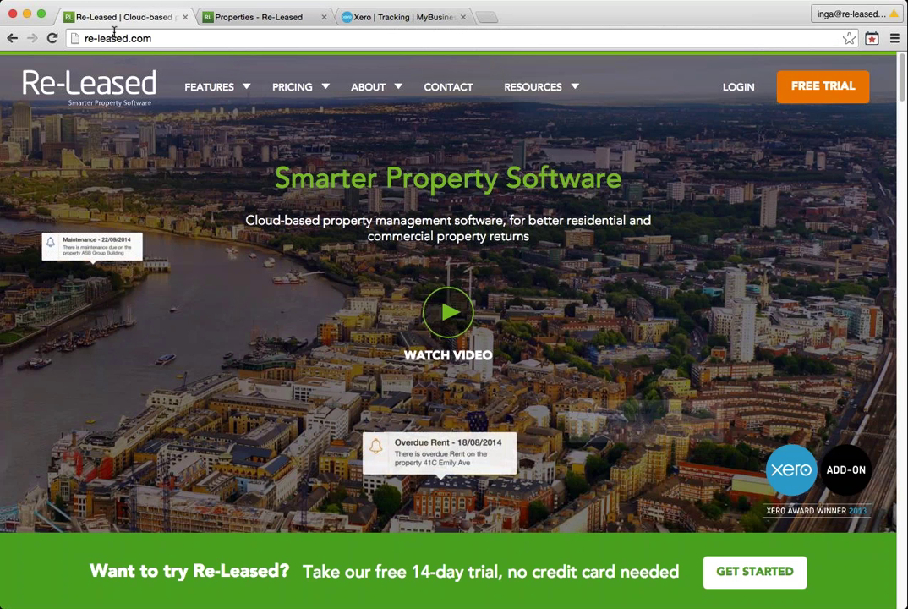